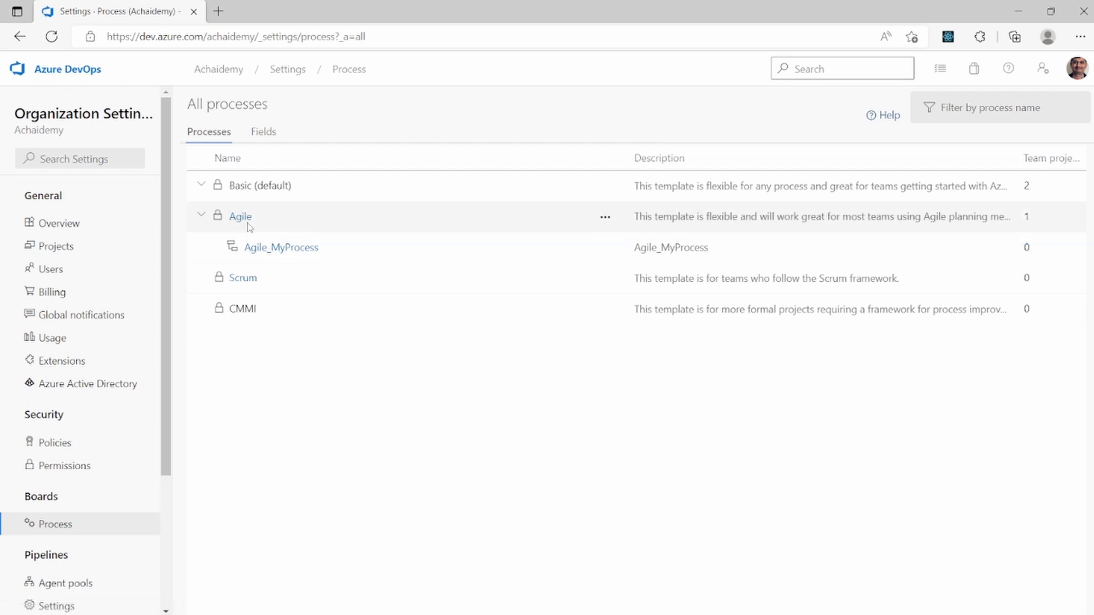
Start a new work item type in the Agile_MyProcess process and name it QualityAssurance.
click(285, 249)
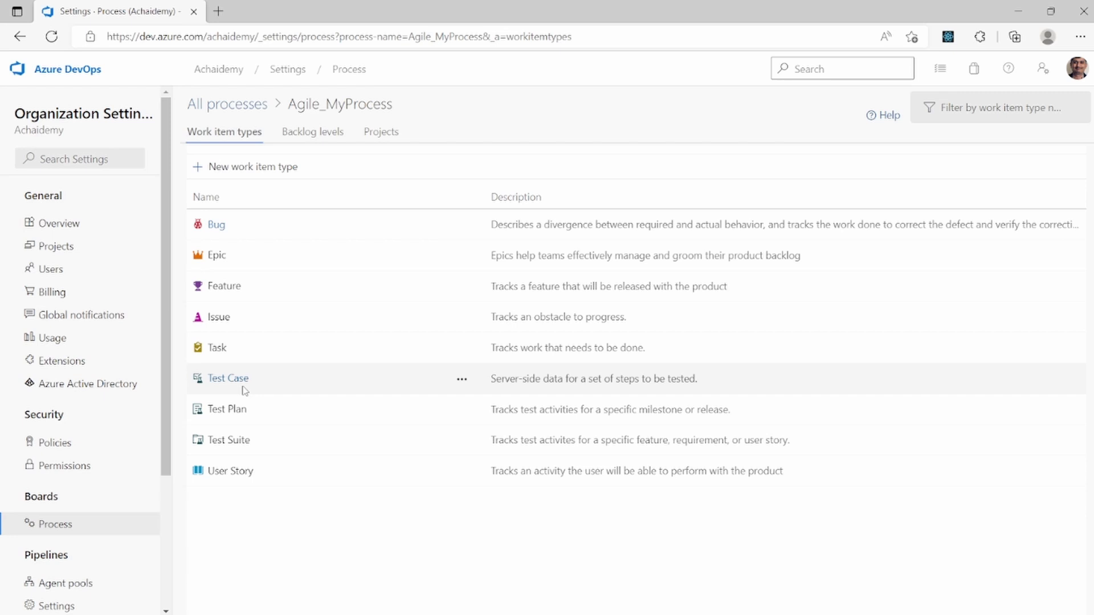
click(292, 172)
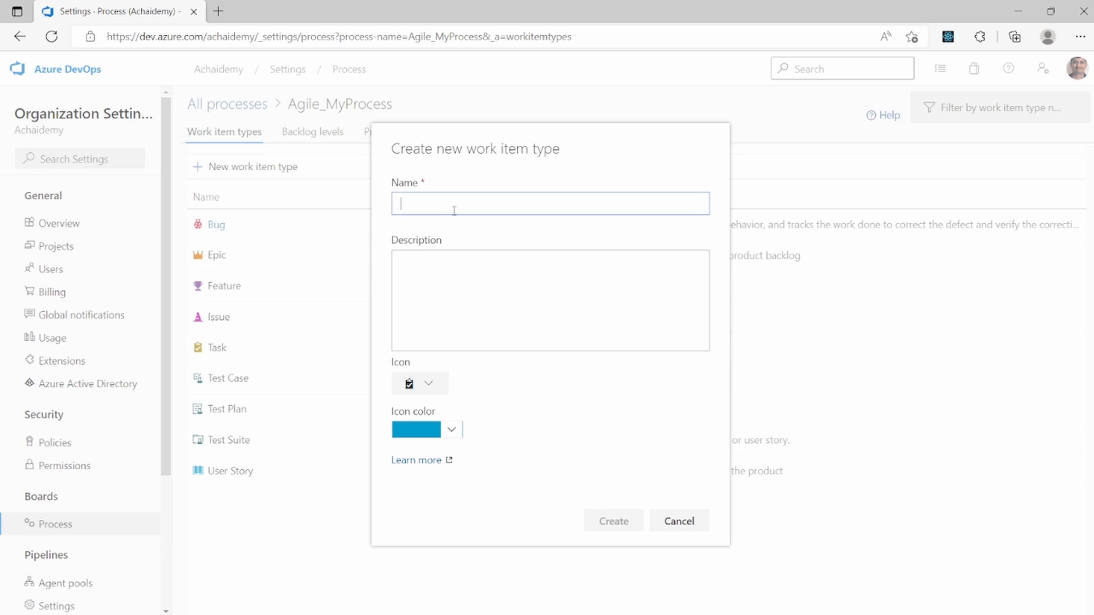
text(Pr)
key(BackSpace)
key(BackSpace)
text(QA)
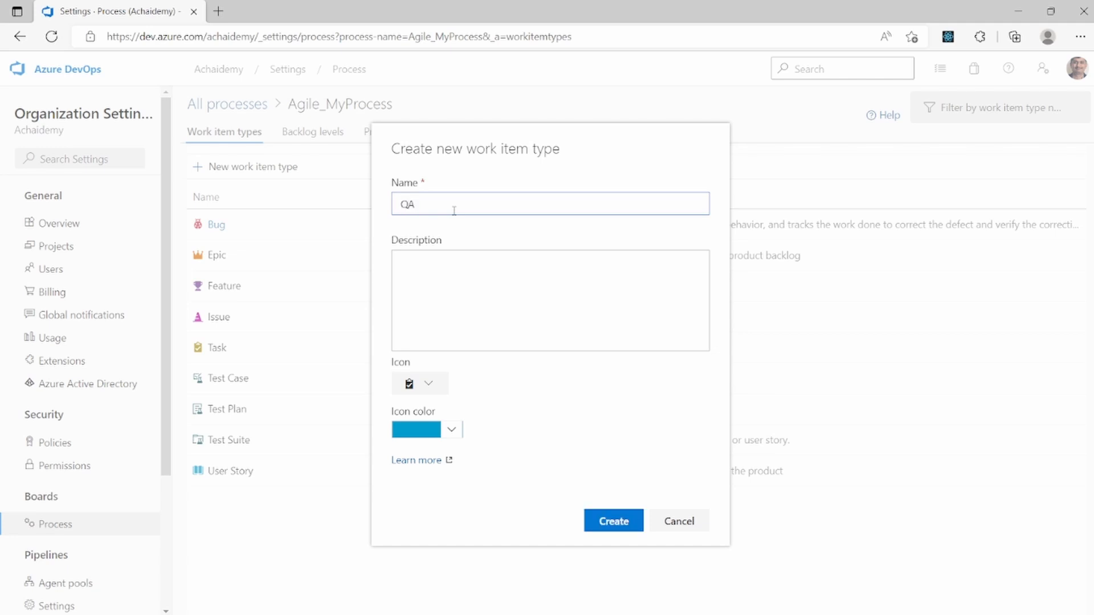
text(V)
key(BackSpace)
text(_V)
key(BackSpace)
text(Validatio)
key(ctrl+a)
key(BackSpace)
text(QualityAssurance)
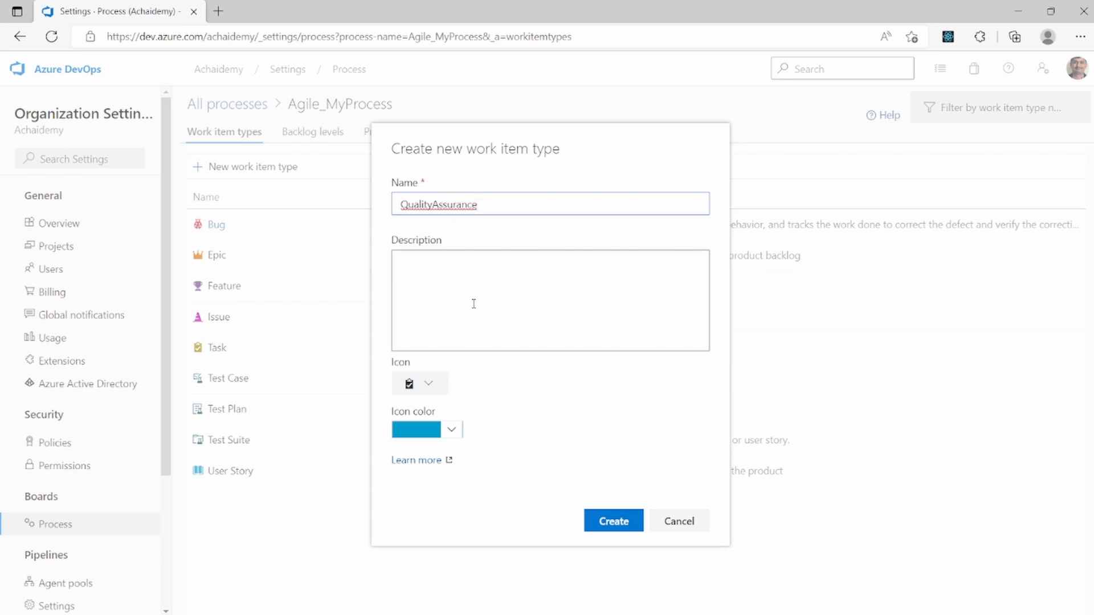
Enter the work item type's description as "track all efforts spent w.r.t QA in multiple envrionments".
click(465, 323)
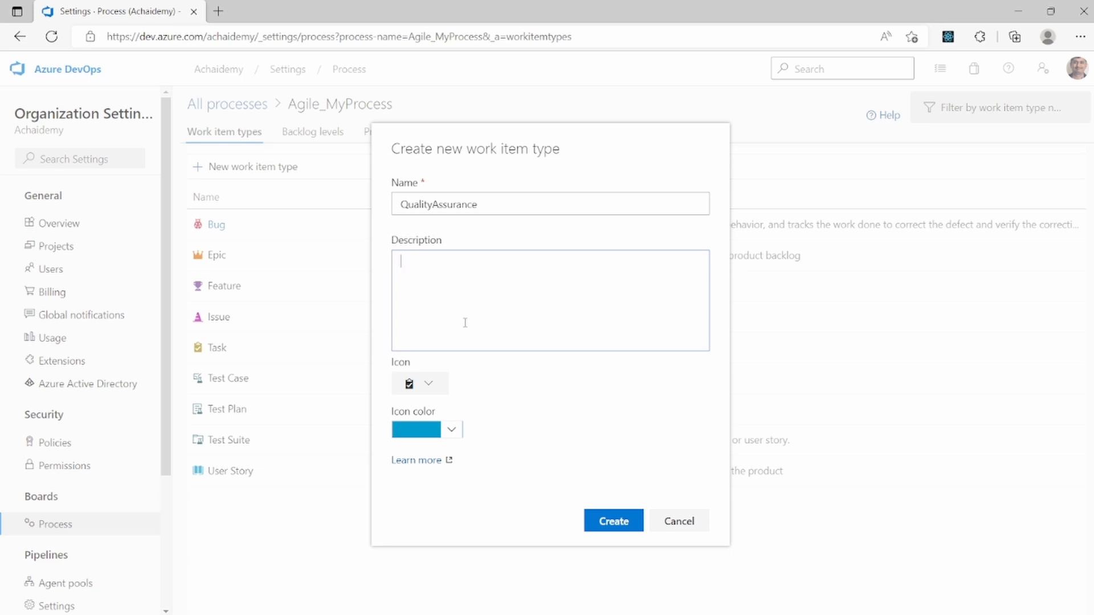
text(track)
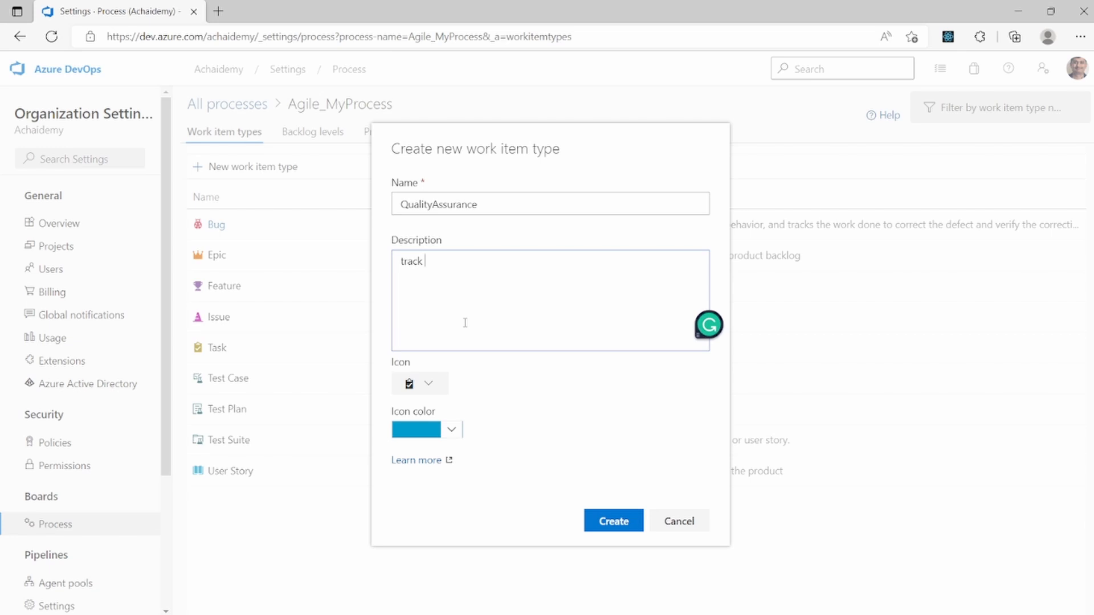
text( all efforts spent w.r.t QA )
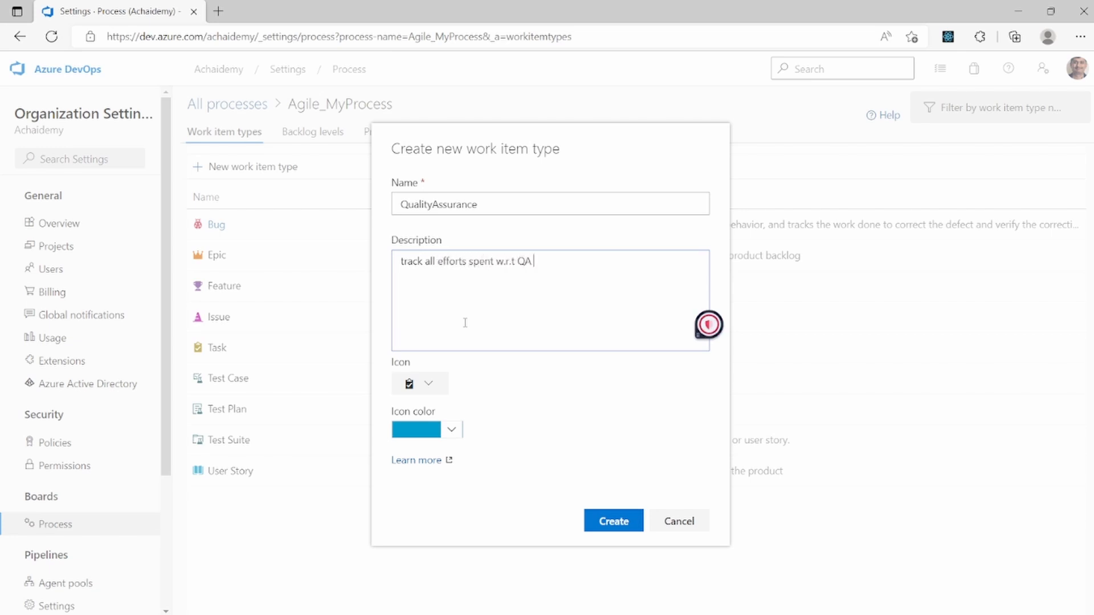
text(in m)
text(ultiple )
text(releases)
key(BackSpace)
key(BackSpace)
key(BackSpace)
key(BackSpace)
key(BackSpace)
key(BackSpace)
key(BackSpace)
key(BackSpace)
key(BackSpace)
key(BackSpace)
text(ebv)
key(BackSpace)
key(BackSpace)
key(BackSpace)
text(env)
text(rionemnt)
key(BackSpace)
key(BackSpace)
key(BackSpace)
key(BackSpace)
key(BackSpace)
text(nments)
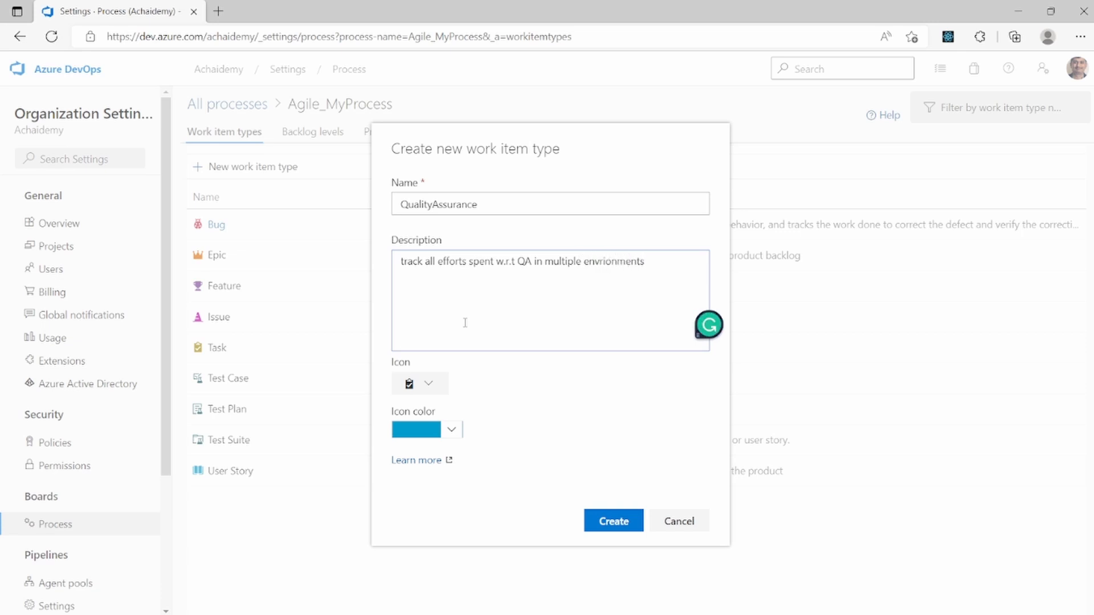
Give the work item type the magnifier-with-checkmark icon in purple #51399f and create it.
click(422, 384)
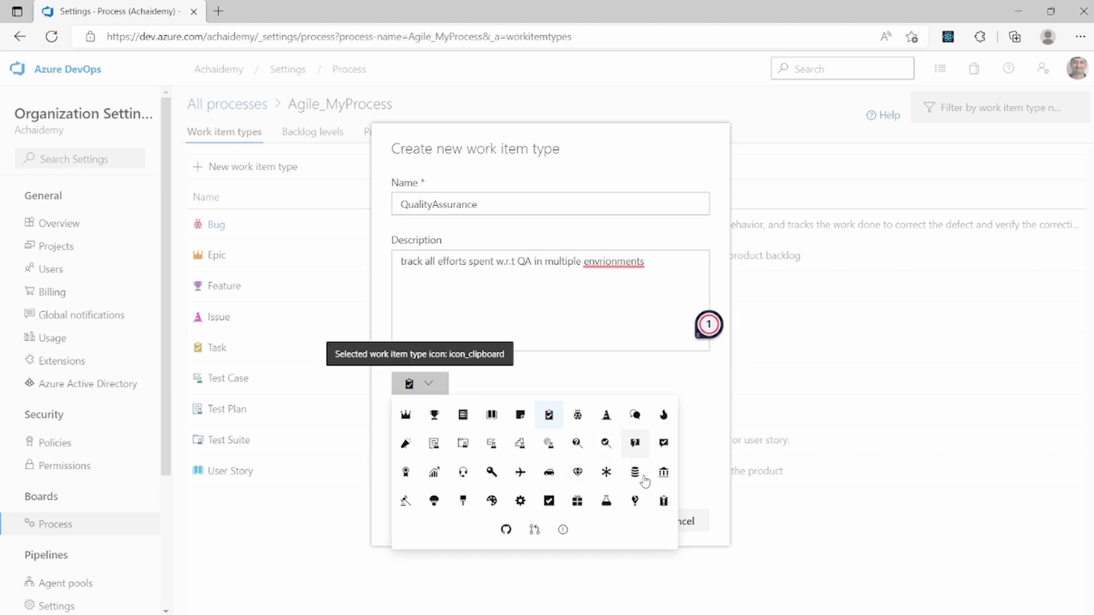
click(603, 450)
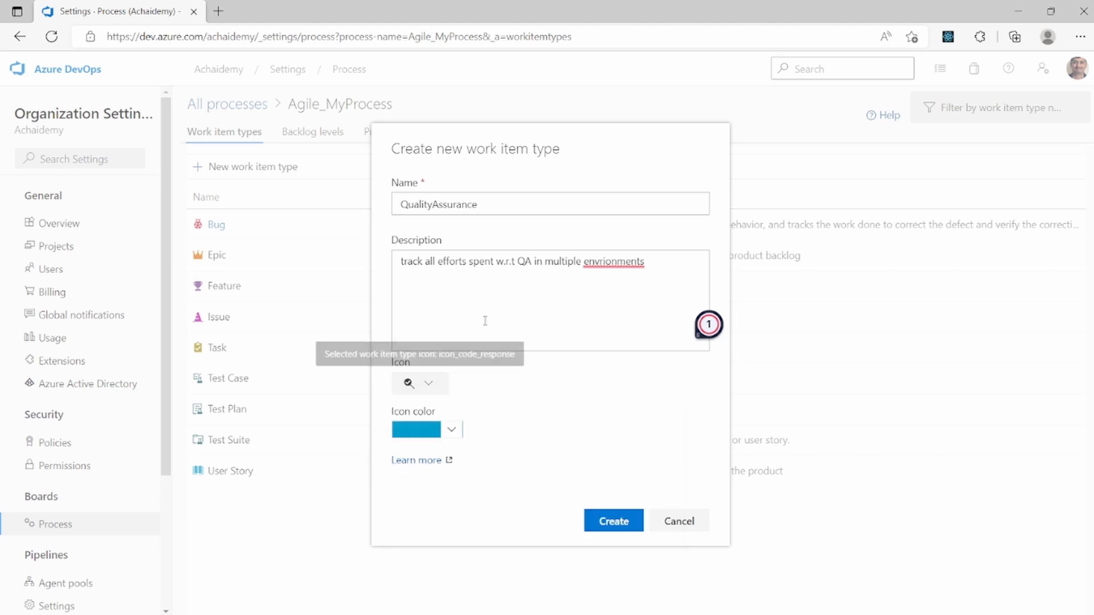
click(452, 432)
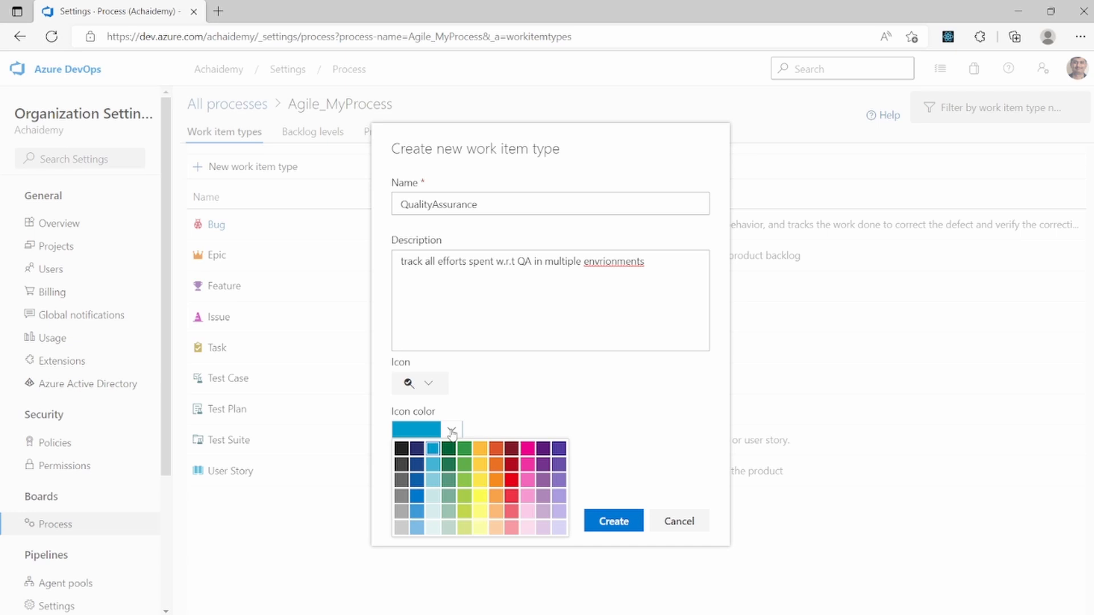
click(561, 449)
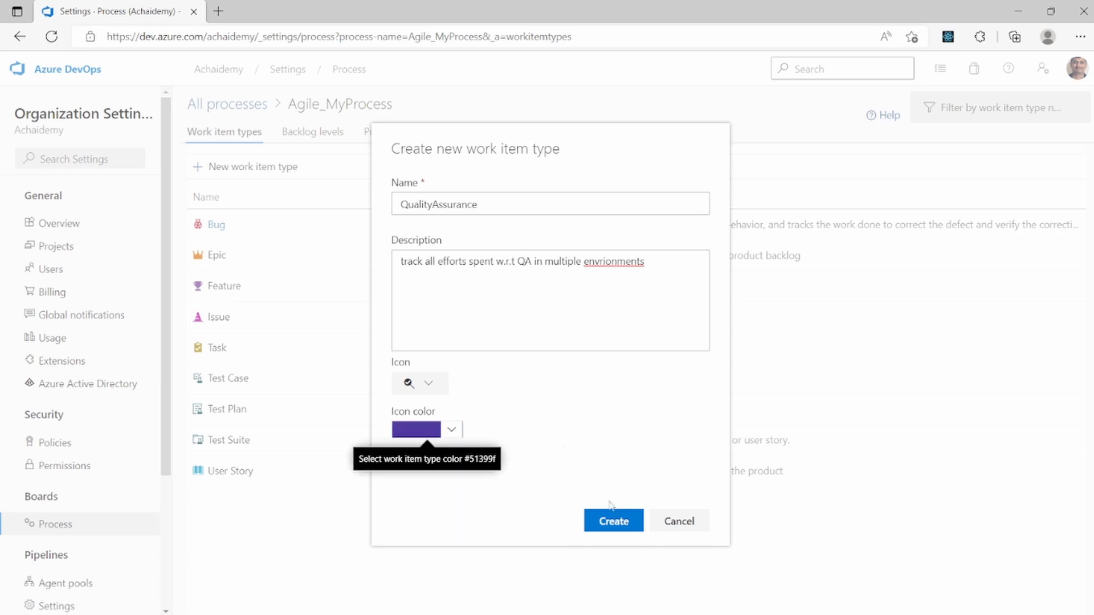
click(622, 532)
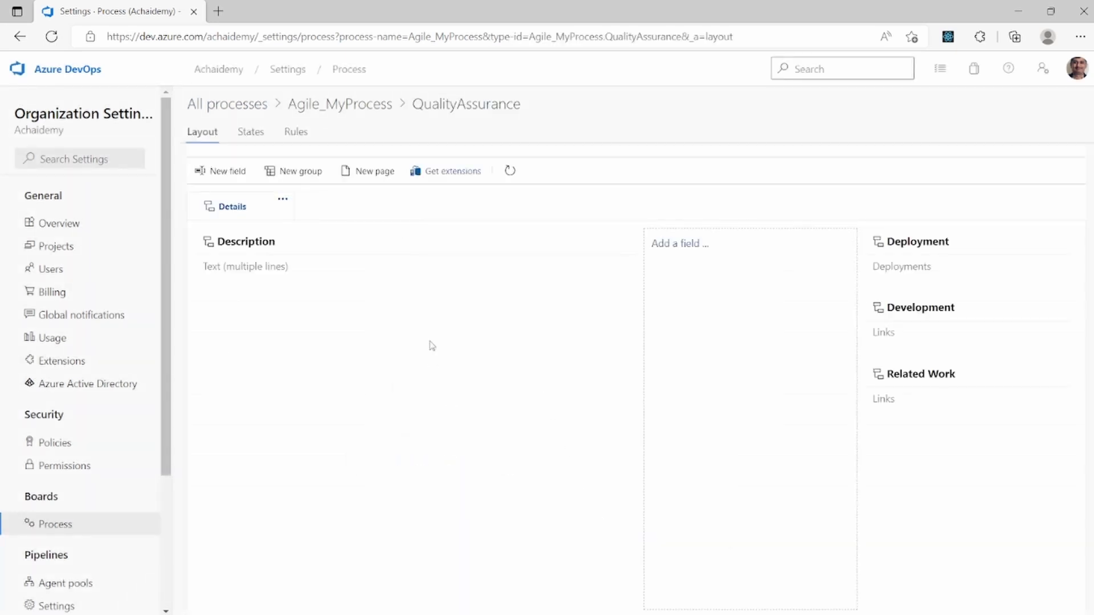
Start a new top level portfolio backlog in Agile_MyProcess named QualityAssuranceBacklog, including the QualityAssurance work item type.
click(379, 104)
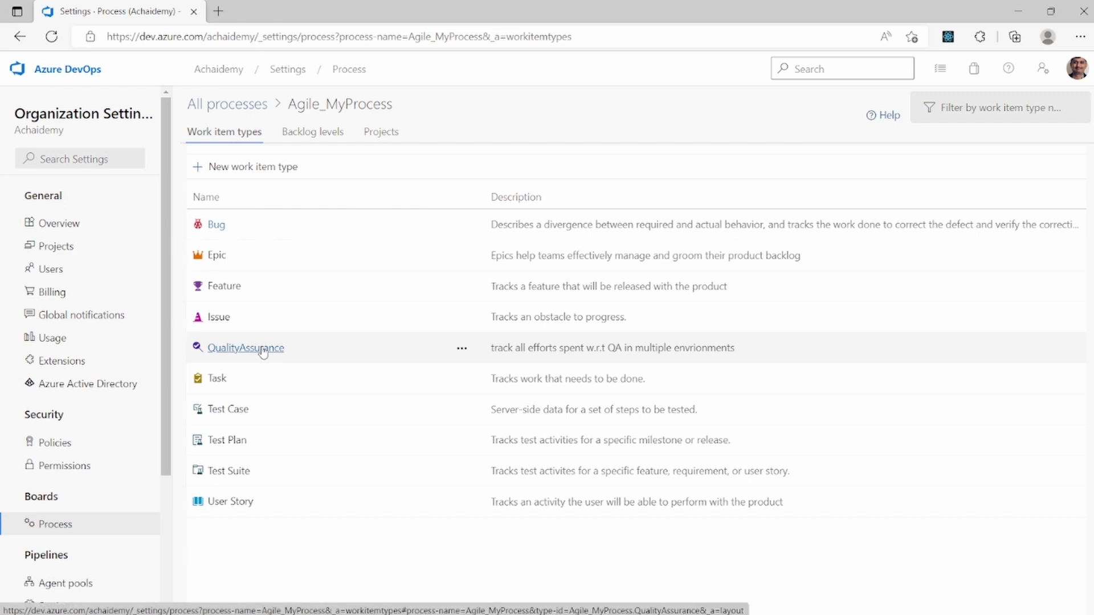
click(318, 132)
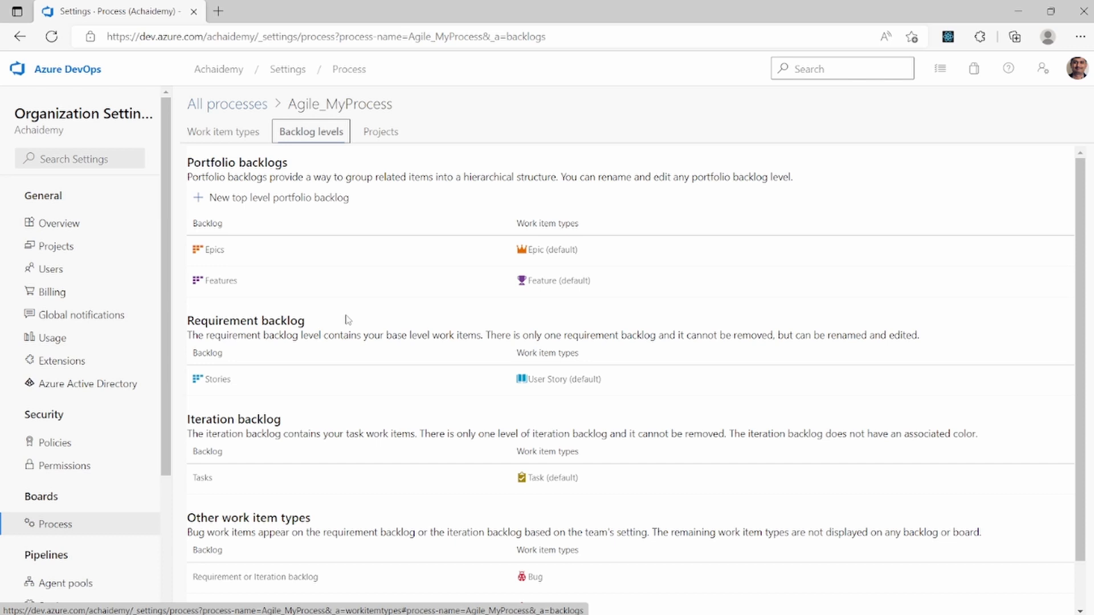
click(319, 195)
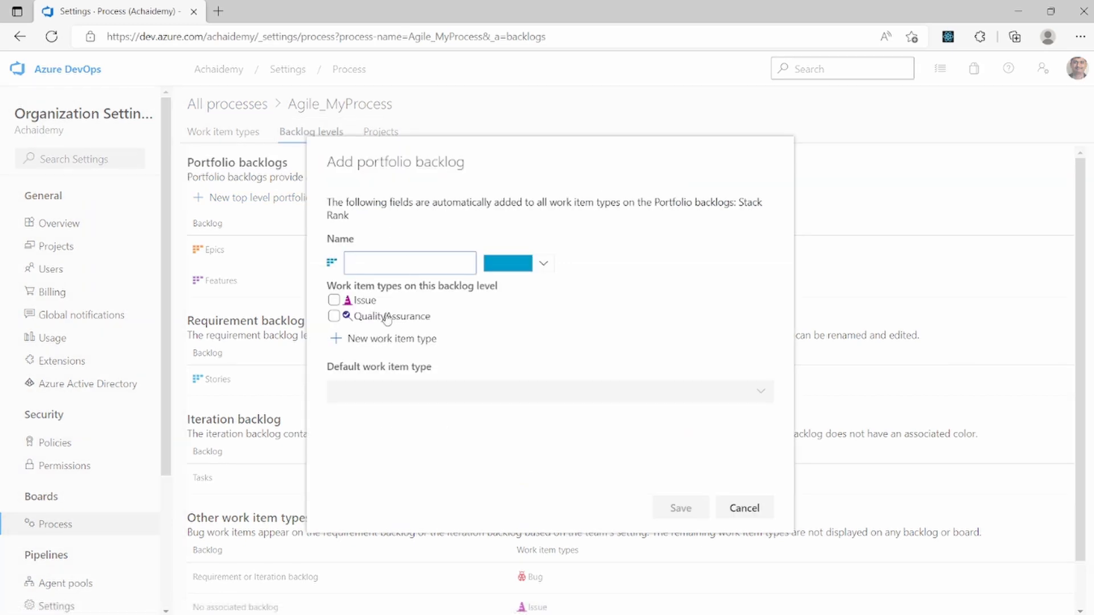
click(334, 318)
click(371, 261)
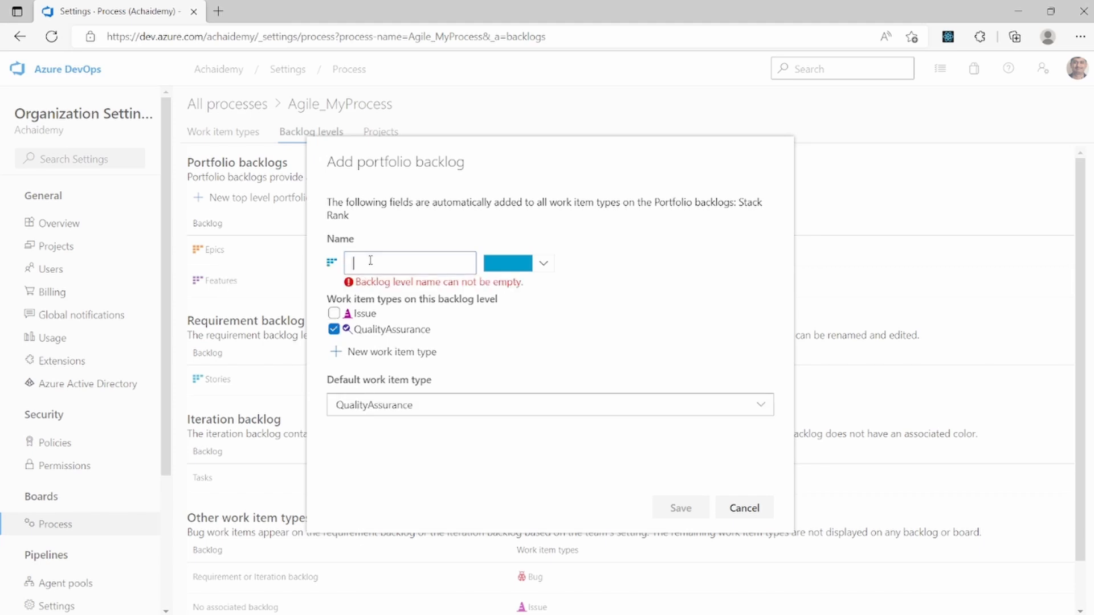
text(Qa)
key(BackSpace)
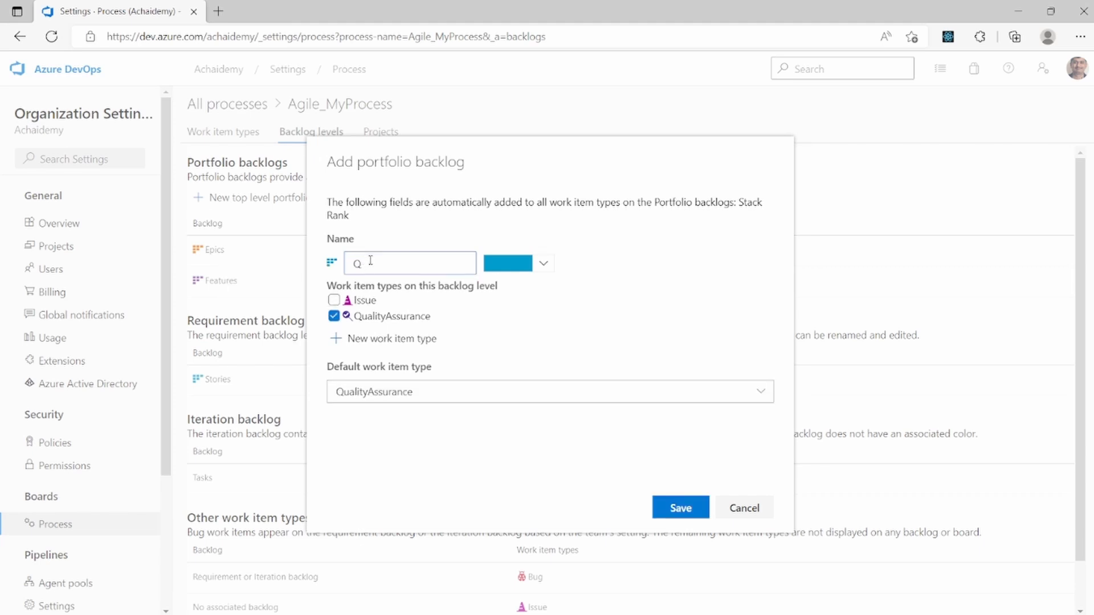
text(ualityAssuranceBacklog)
Set the portfolio backlog's color to purple #51399f and save the backlog level.
click(541, 265)
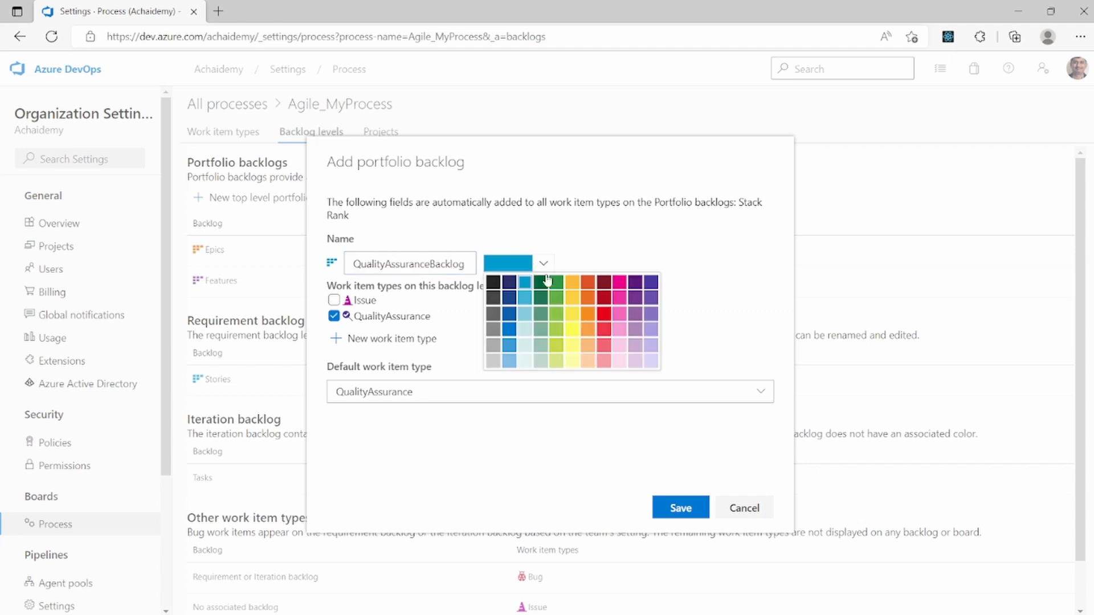
click(652, 283)
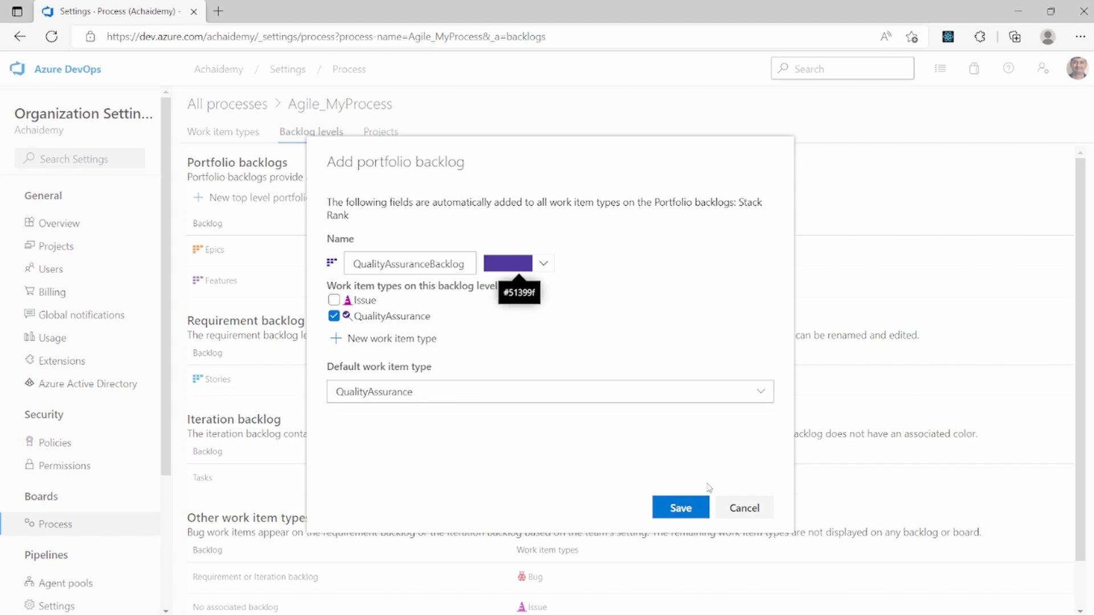
click(683, 507)
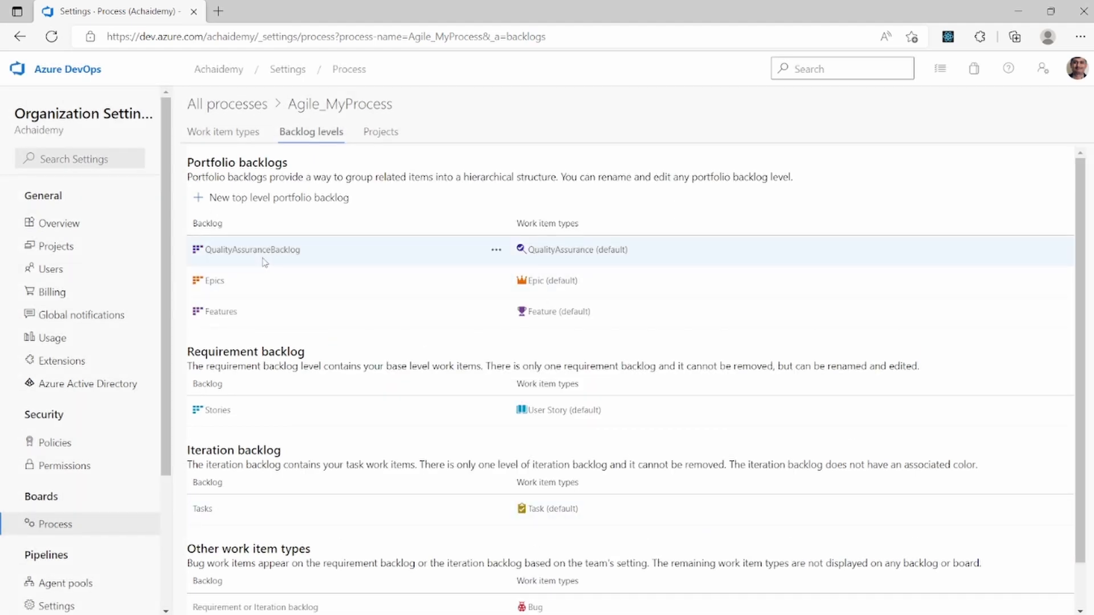
scroll(319, 293, down, 1)
scroll(319, 293, up, 1)
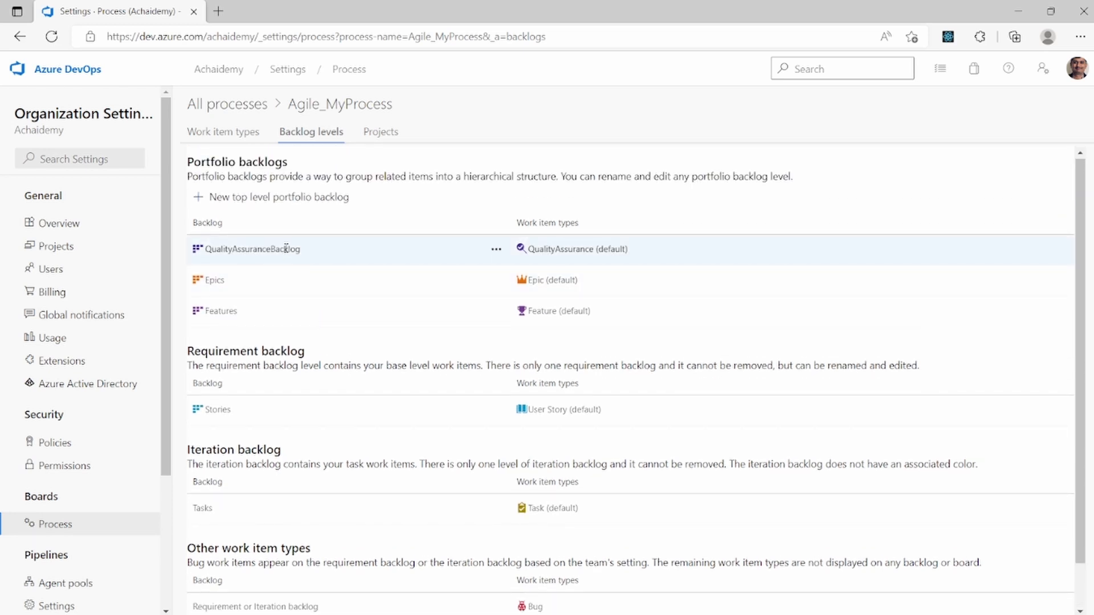
click(574, 259)
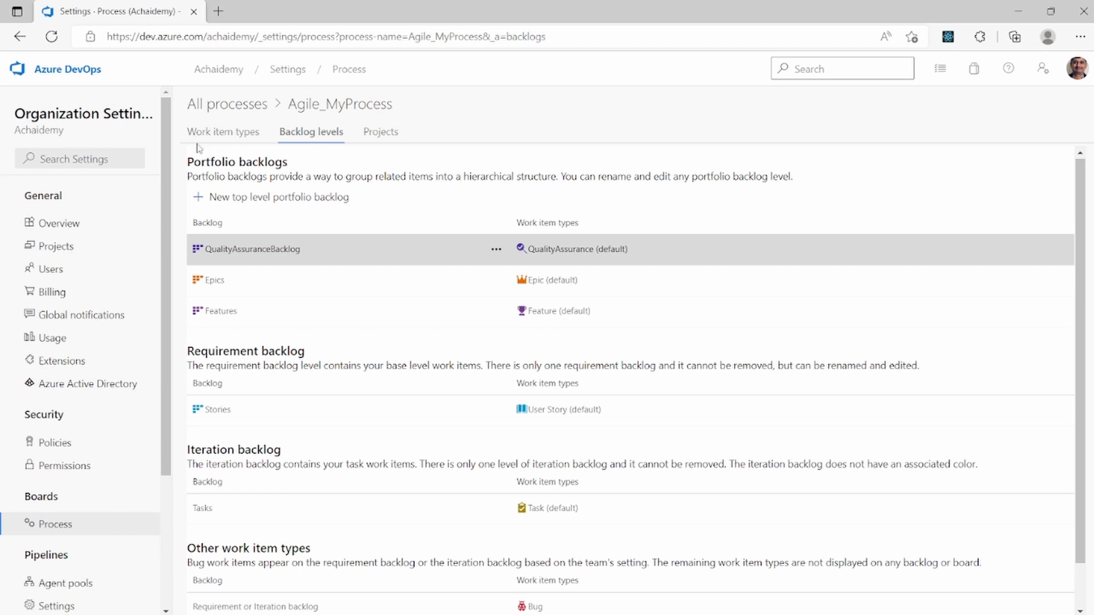
Return to the organization's projects page and start a new project named Demo.Process.
click(92, 72)
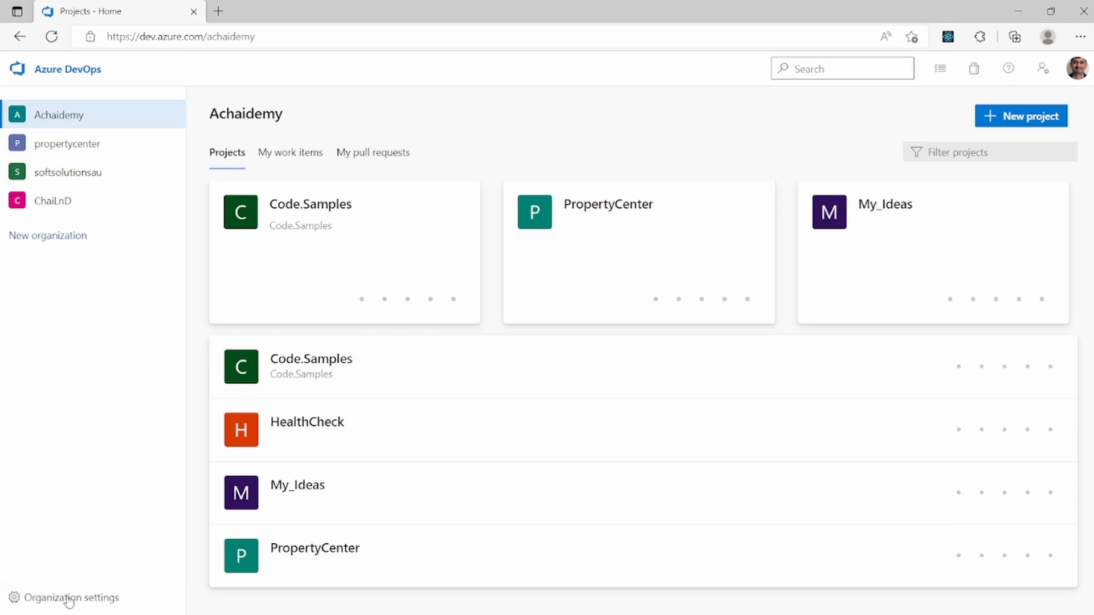
click(69, 599)
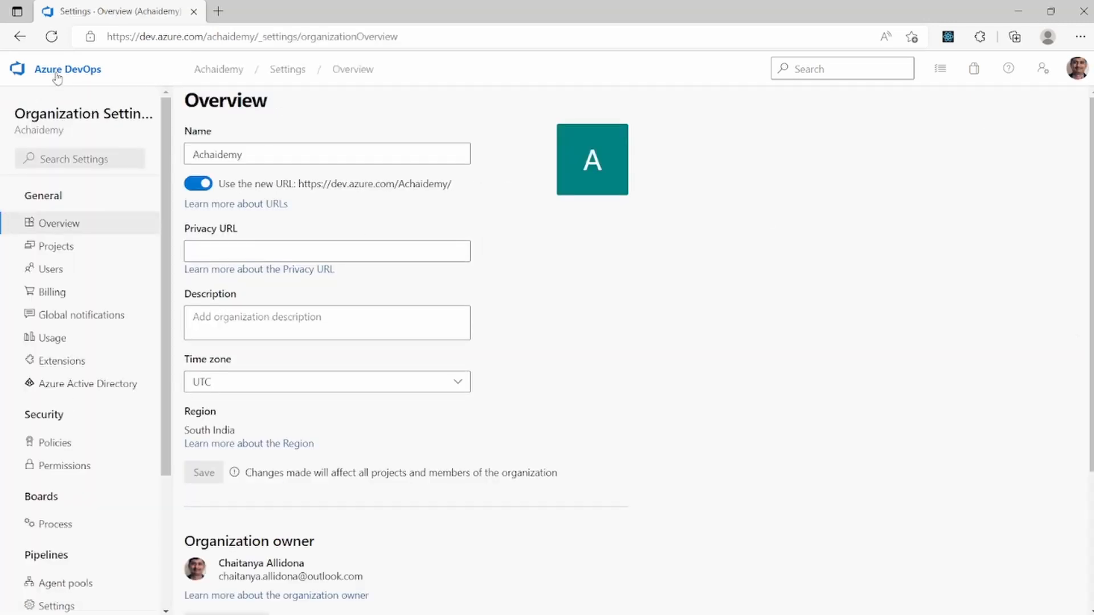
click(19, 36)
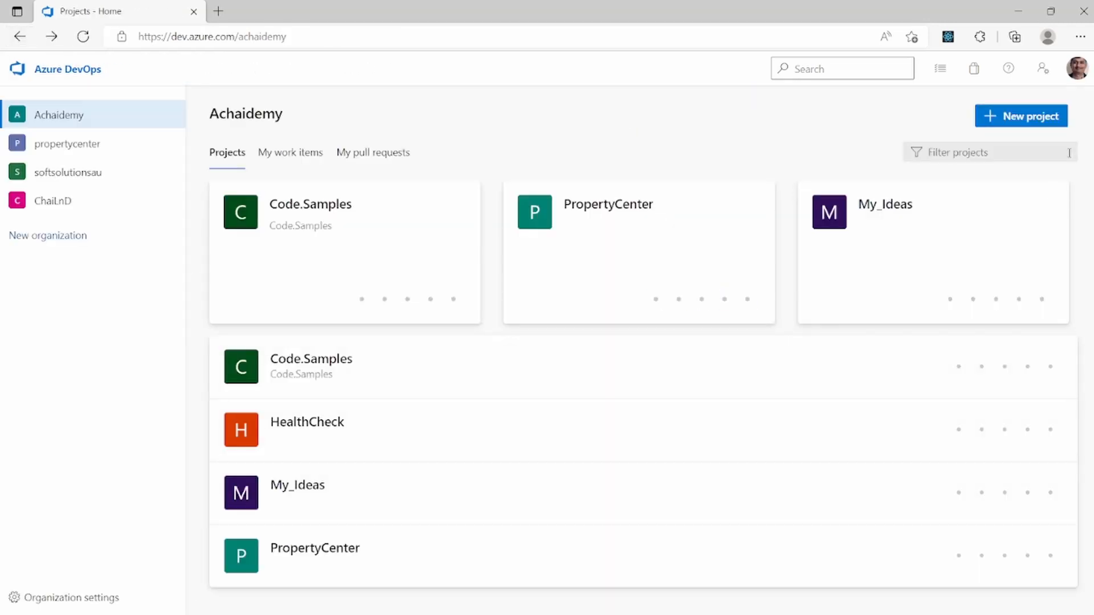
click(1042, 117)
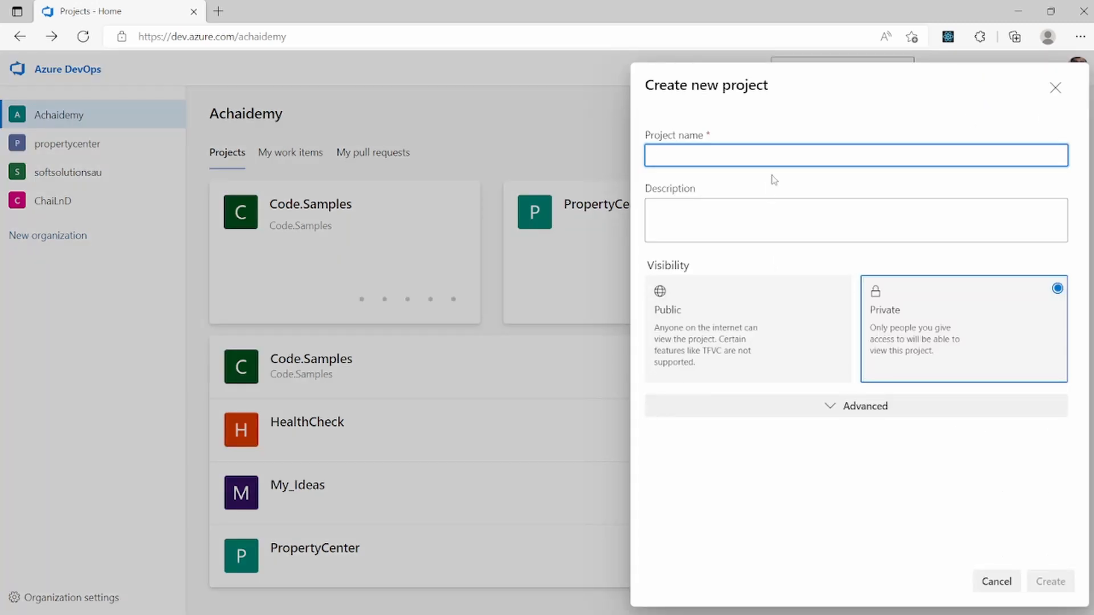
text(Demo.)
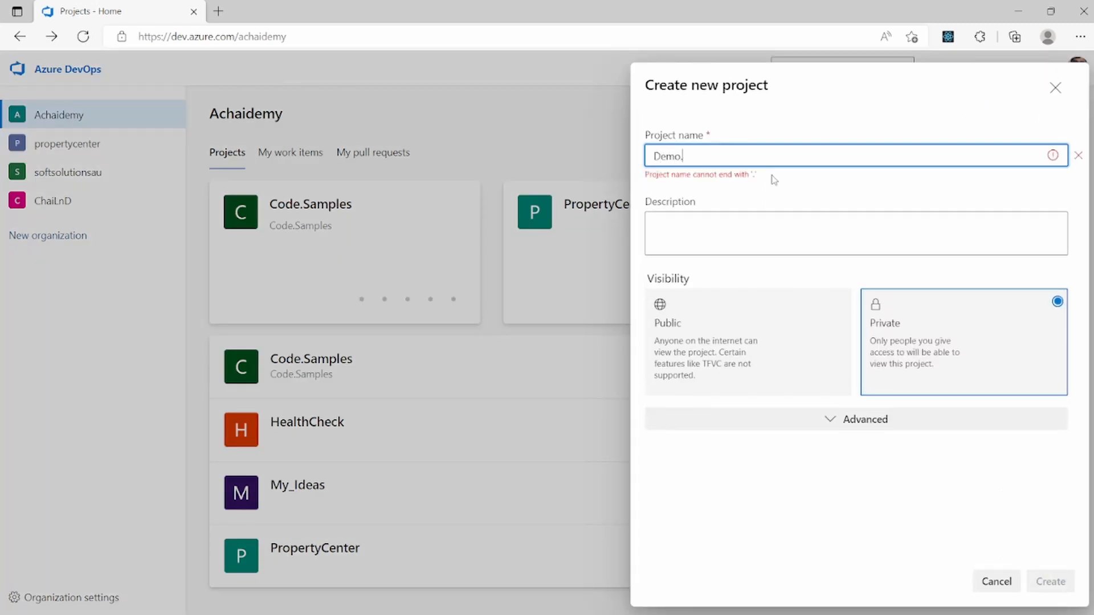
text(Process)
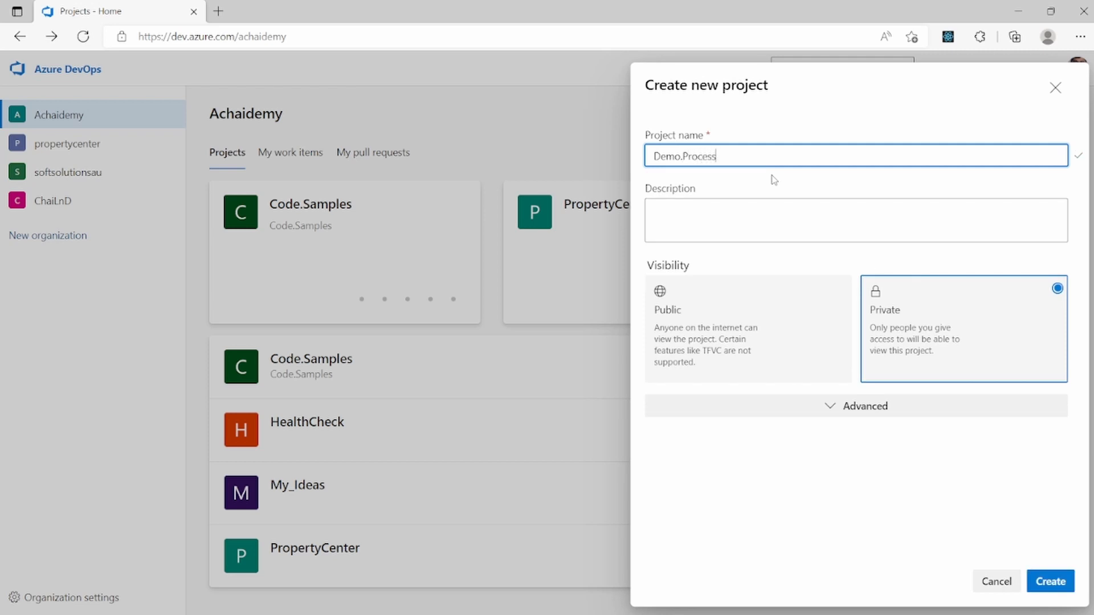
Choose Agile_MyProcess as the project's work item process and create the project.
click(836, 405)
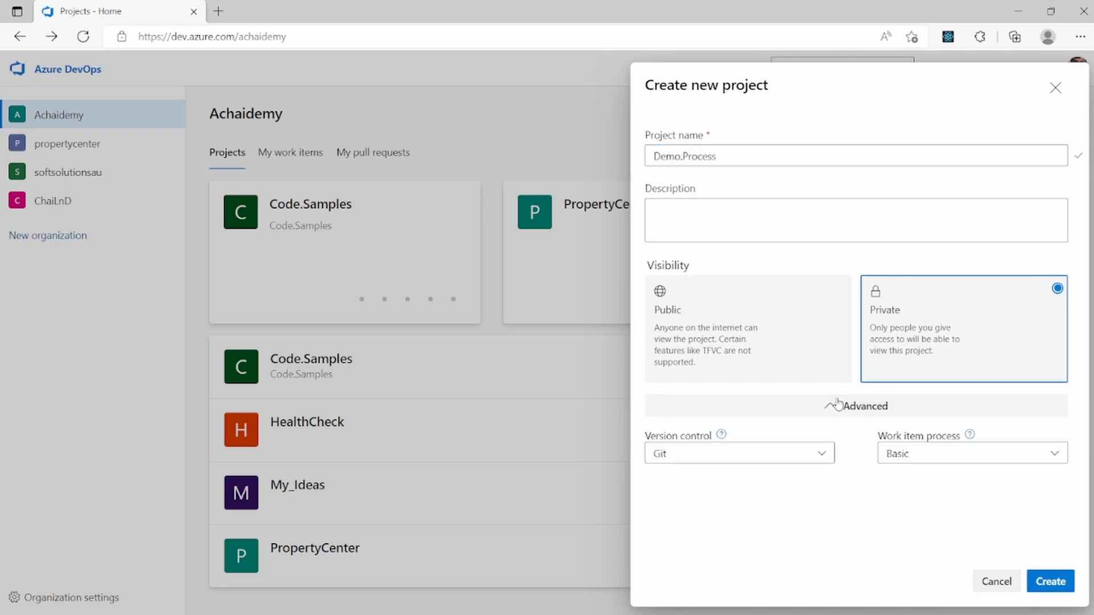
click(921, 459)
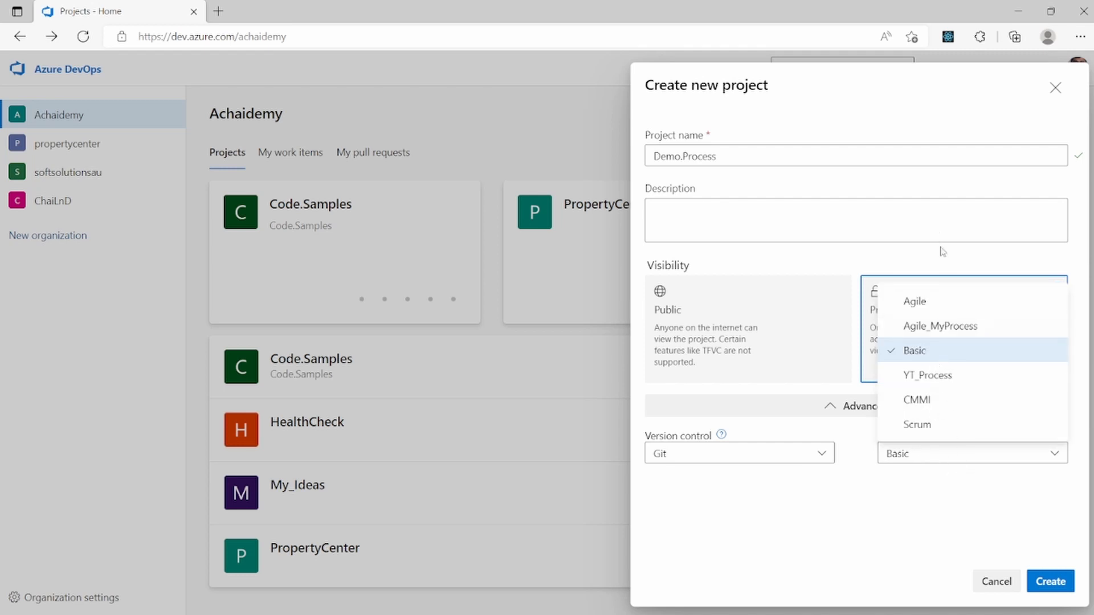
click(927, 330)
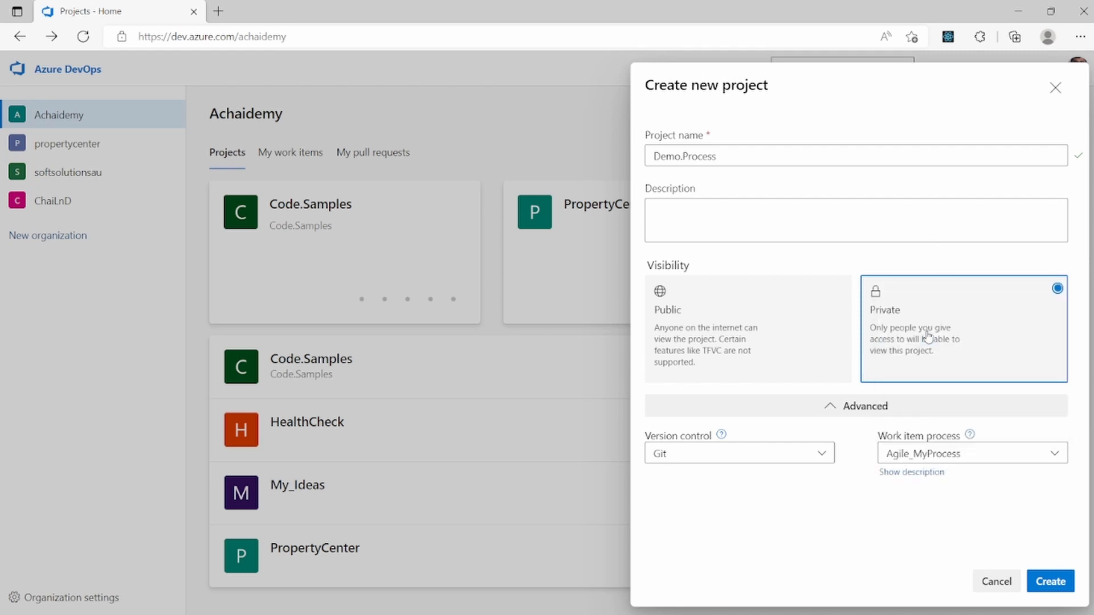
click(1048, 586)
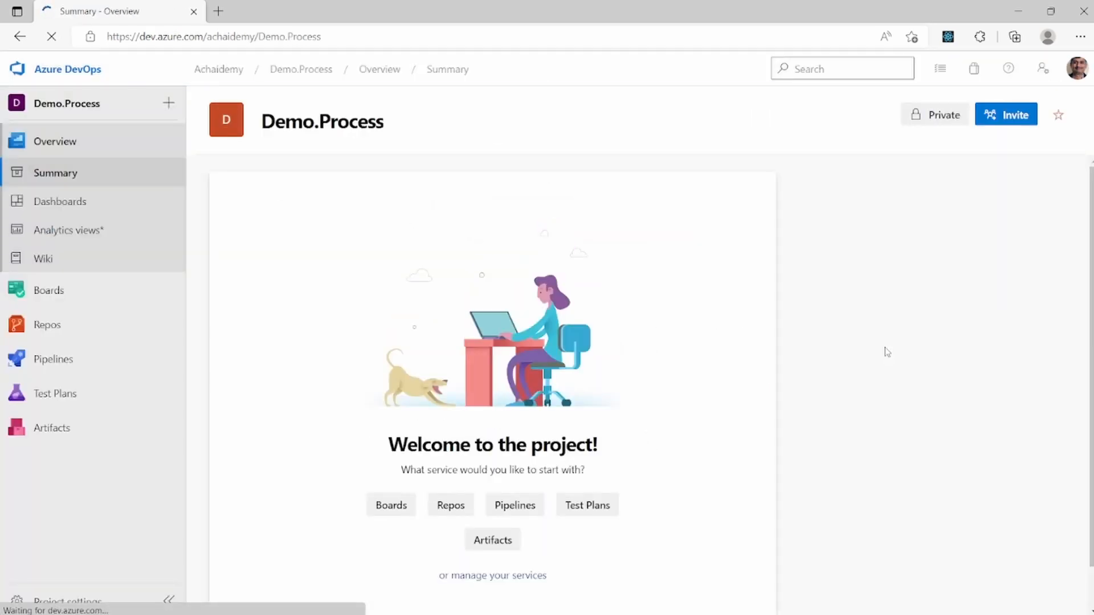
Open a blank QualityAssurance work item form from the Demo.Process project's work items.
mouse_move(5, 350)
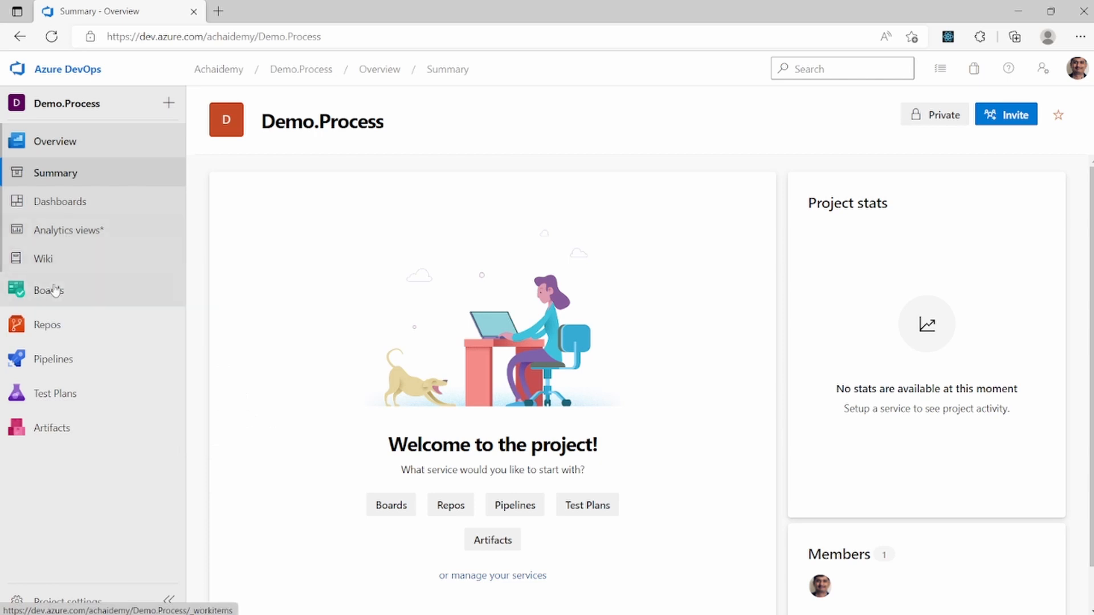
mouse_move(55, 291)
click(246, 319)
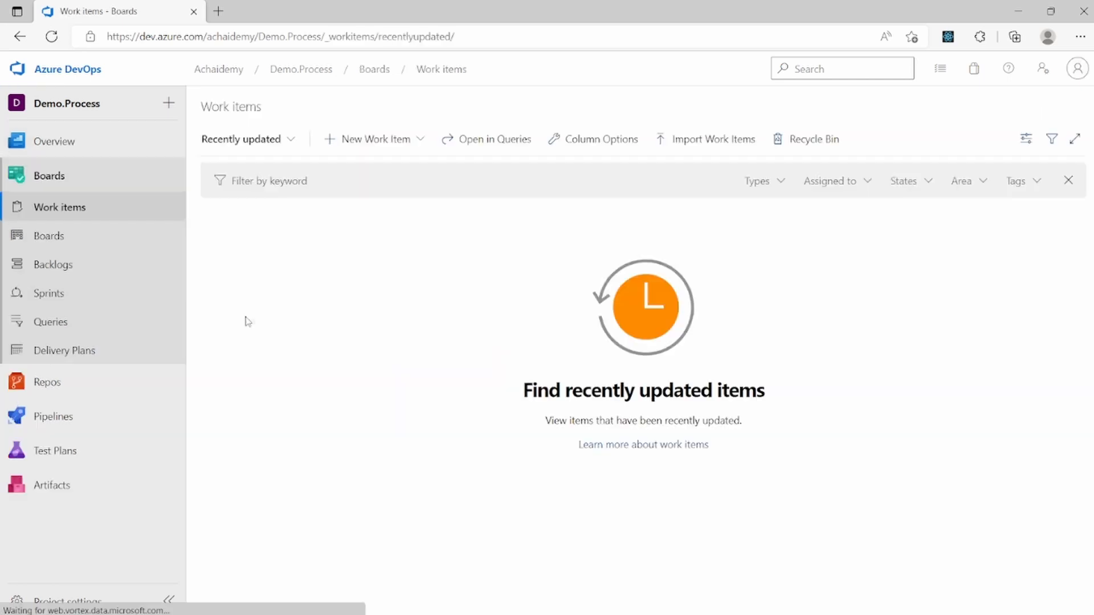
click(347, 147)
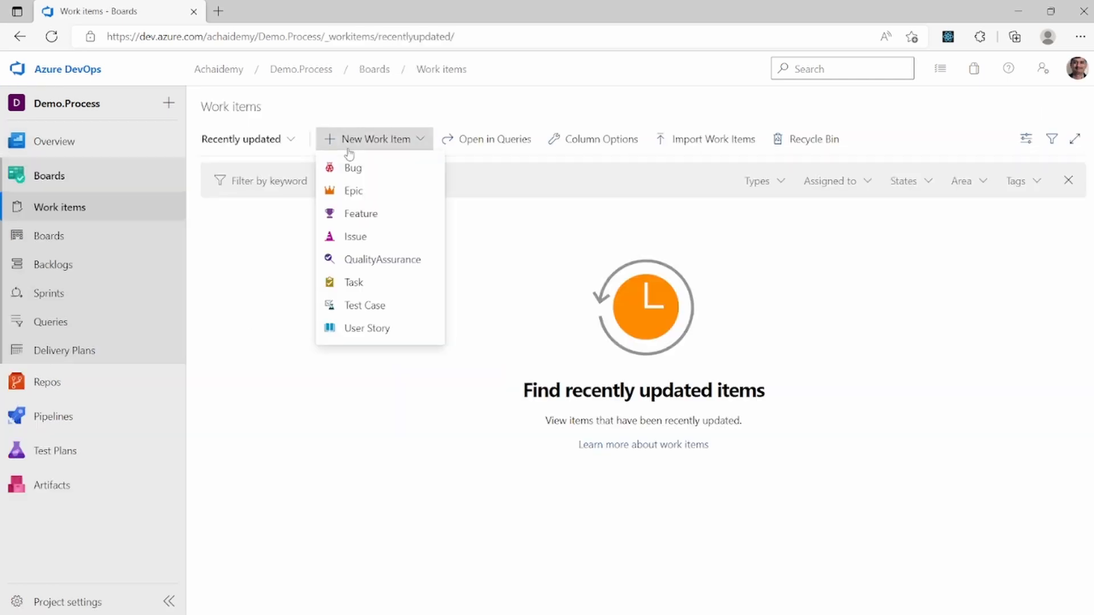
click(388, 261)
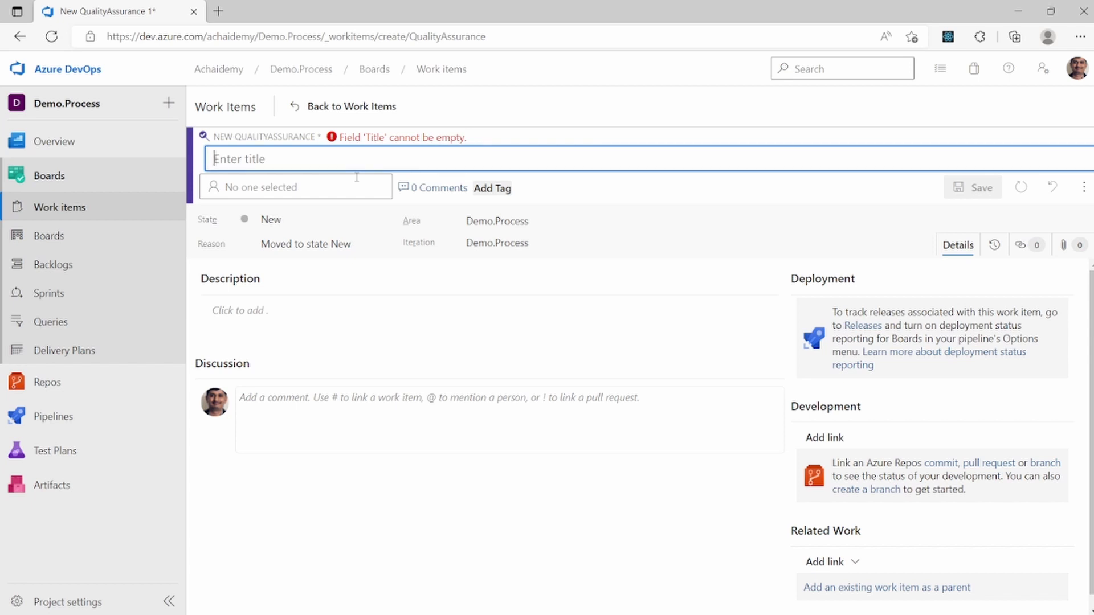
click(385, 546)
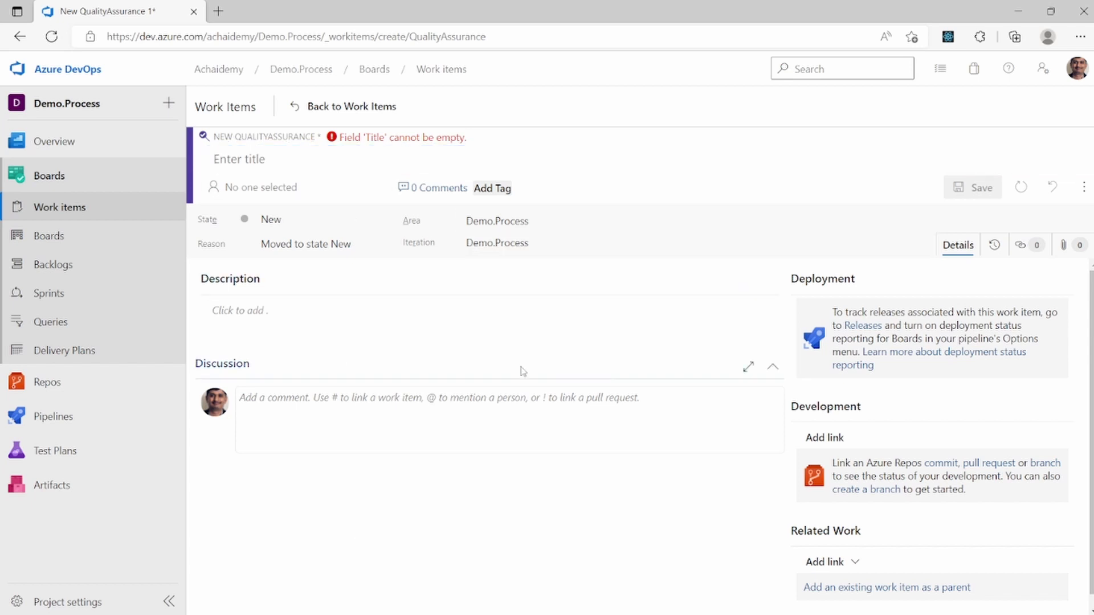